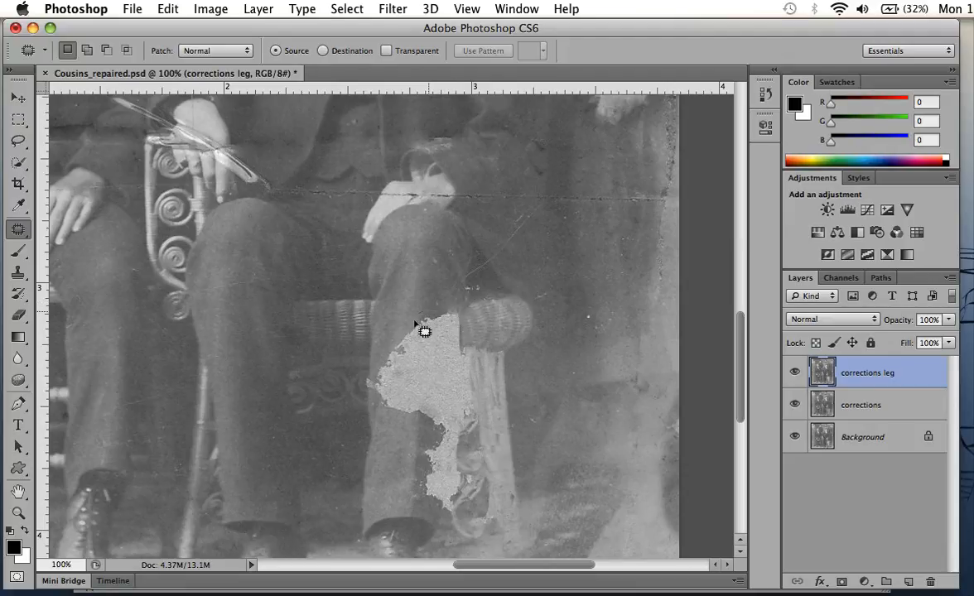
Patch the large torn area on the seated figure's lower leg using trouser texture from the neighbouring figure's leg
{"action": "mouse_move", "coordinate": [402, 415]}
{"action": "left_mouse_down"}
{"action": "mouse_move", "coordinate": [434, 429]}
{"action": "mouse_move", "coordinate": [423, 474]}
{"action": "mouse_move", "coordinate": [447, 510]}
{"action": "mouse_move", "coordinate": [465, 484]}
{"action": "mouse_move", "coordinate": [466, 428]}
{"action": "mouse_move", "coordinate": [475, 417]}
{"action": "mouse_move", "coordinate": [464, 326]}
{"action": "mouse_move", "coordinate": [461, 316]}
{"action": "mouse_move", "coordinate": [430, 328]}
{"action": "left_mouse_up"}
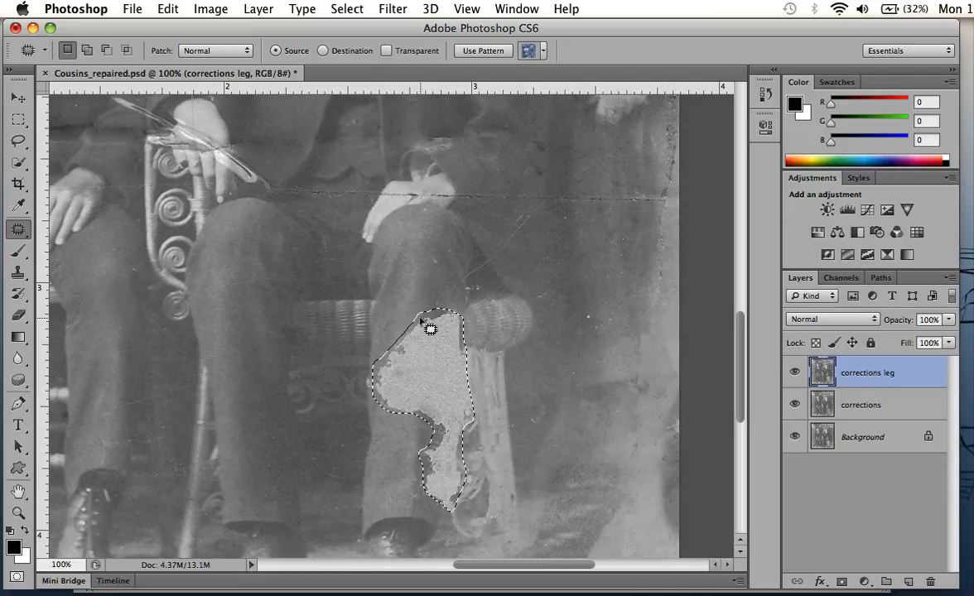
{"action": "left_click_drag", "start_coordinate": [424, 346], "coordinate": [252, 280]}
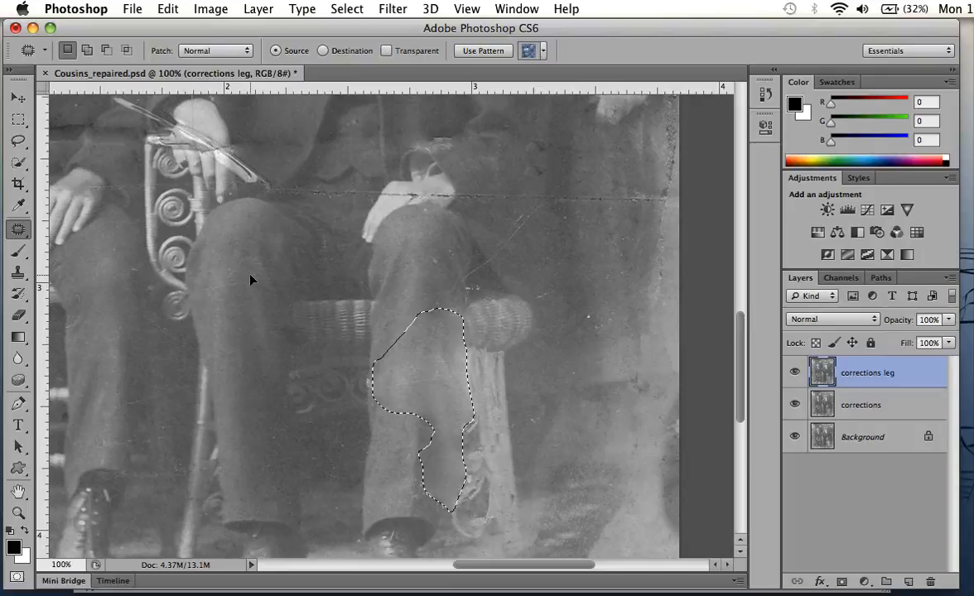
{"action": "key", "text": "super+d"}
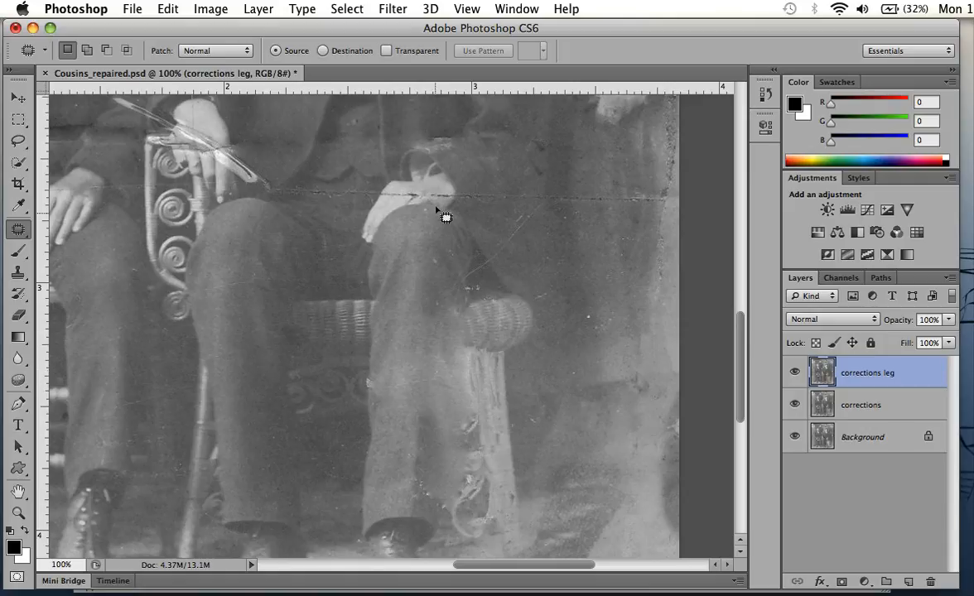
Patch the uneven areas below the knee and on the shin of the repaired leg with nearby trouser texture
{"action": "mouse_move", "coordinate": [433, 255]}
{"action": "left_mouse_down"}
{"action": "mouse_move", "coordinate": [404, 272]}
{"action": "mouse_move", "coordinate": [404, 324]}
{"action": "mouse_move", "coordinate": [418, 330]}
{"action": "mouse_move", "coordinate": [430, 331]}
{"action": "mouse_move", "coordinate": [443, 282]}
{"action": "mouse_move", "coordinate": [427, 253]}
{"action": "left_mouse_up"}
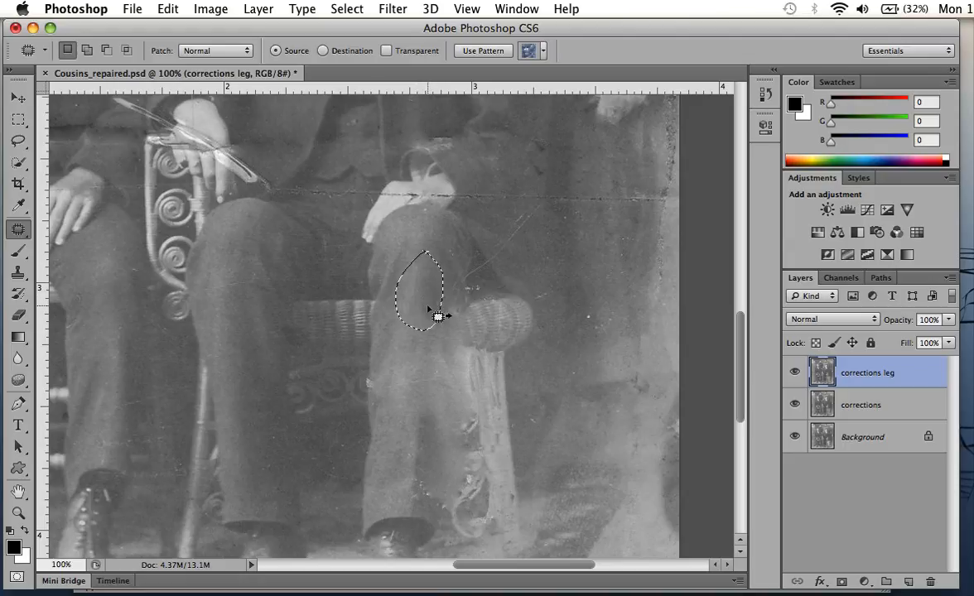
{"action": "left_click", "coordinate": [427, 362]}
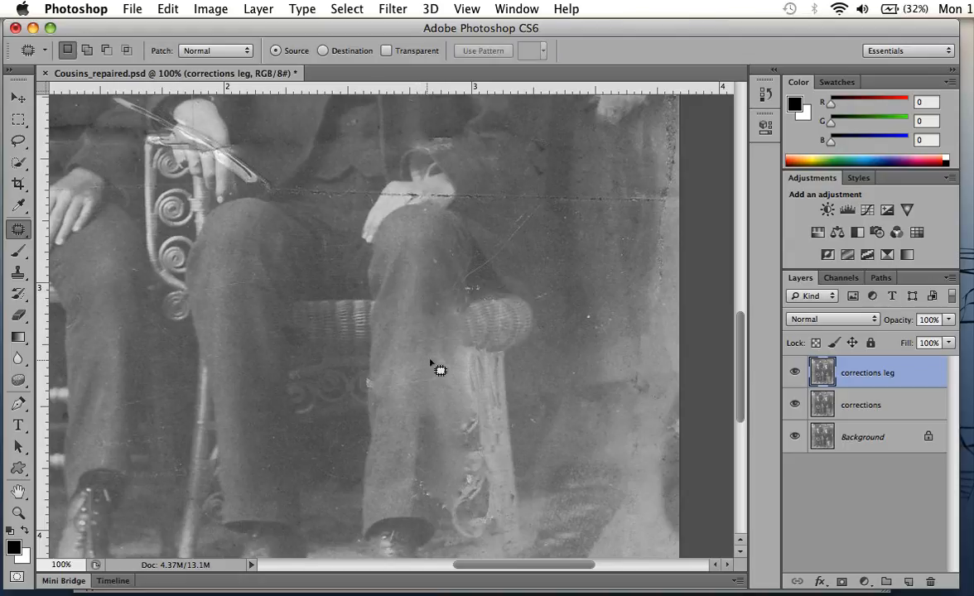
{"action": "mouse_move", "coordinate": [428, 326]}
{"action": "left_mouse_down"}
{"action": "mouse_move", "coordinate": [392, 336]}
{"action": "mouse_move", "coordinate": [375, 366]}
{"action": "mouse_move", "coordinate": [429, 415]}
{"action": "mouse_move", "coordinate": [448, 377]}
{"action": "mouse_move", "coordinate": [444, 346]}
{"action": "mouse_move", "coordinate": [425, 326]}
{"action": "left_mouse_up"}
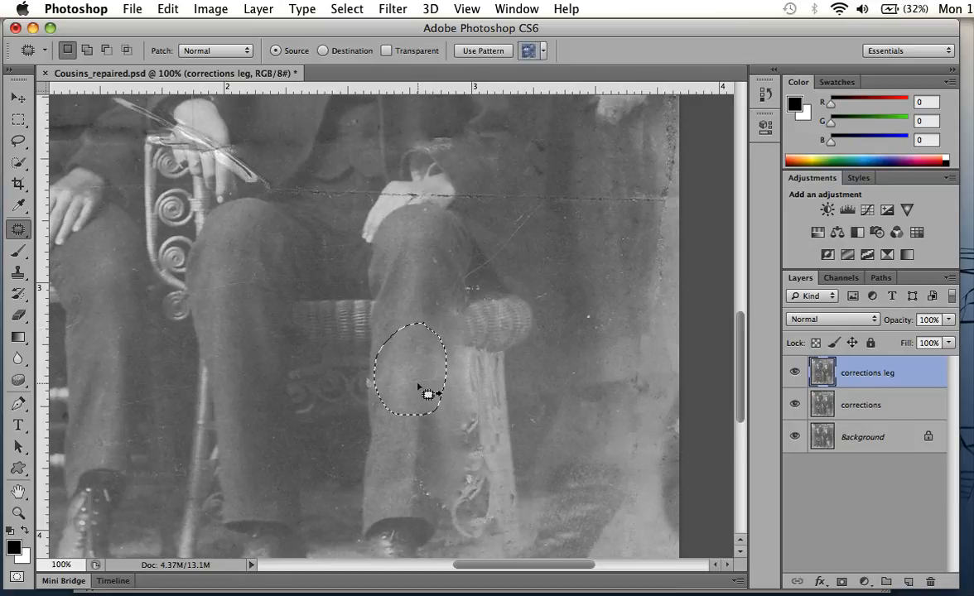
{"action": "mouse_move", "coordinate": [416, 384]}
{"action": "left_mouse_down"}
{"action": "mouse_move", "coordinate": [417, 313]}
{"action": "mouse_move", "coordinate": [428, 304]}
{"action": "mouse_move", "coordinate": [434, 309]}
{"action": "mouse_move", "coordinate": [415, 324]}
{"action": "mouse_move", "coordinate": [428, 321]}
{"action": "left_mouse_up"}
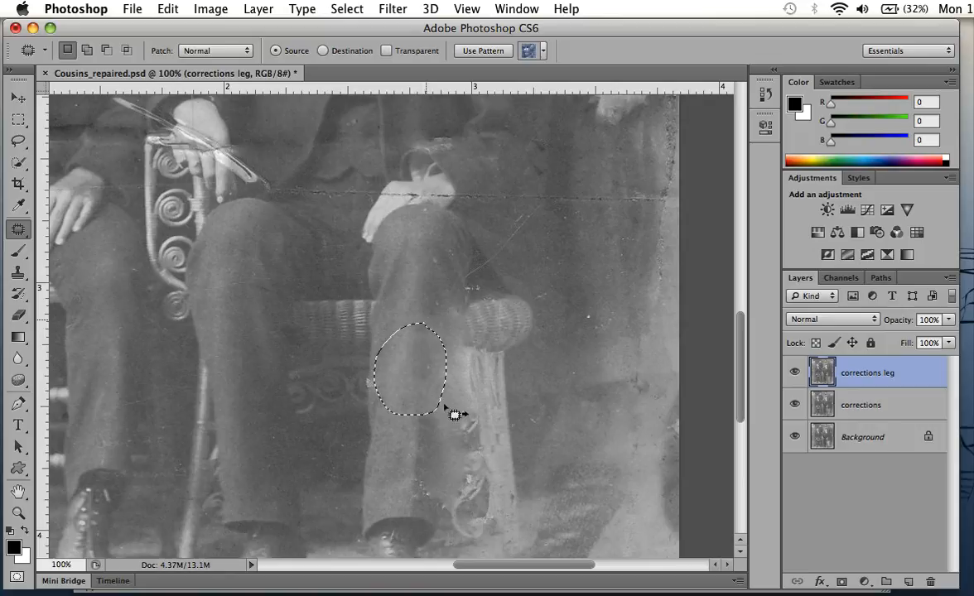
{"action": "key", "text": "super+d"}
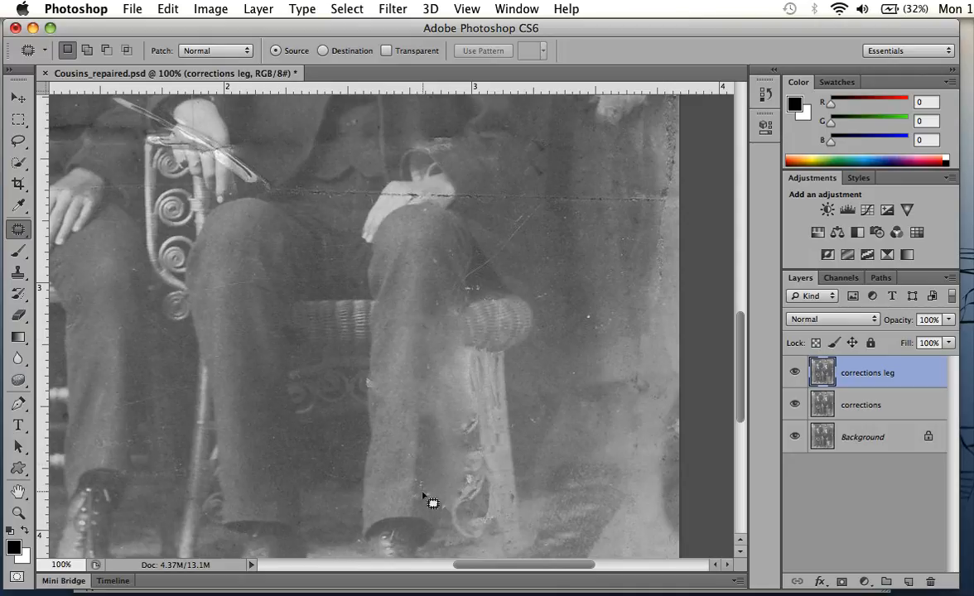
Patch the middle of the repaired shin with texture from the lower part of the same trouser leg
{"action": "mouse_move", "coordinate": [412, 324]}
{"action": "left_mouse_down"}
{"action": "mouse_move", "coordinate": [391, 356]}
{"action": "mouse_move", "coordinate": [394, 405]}
{"action": "mouse_move", "coordinate": [431, 411]}
{"action": "mouse_move", "coordinate": [441, 380]}
{"action": "mouse_move", "coordinate": [417, 312]}
{"action": "left_mouse_up"}
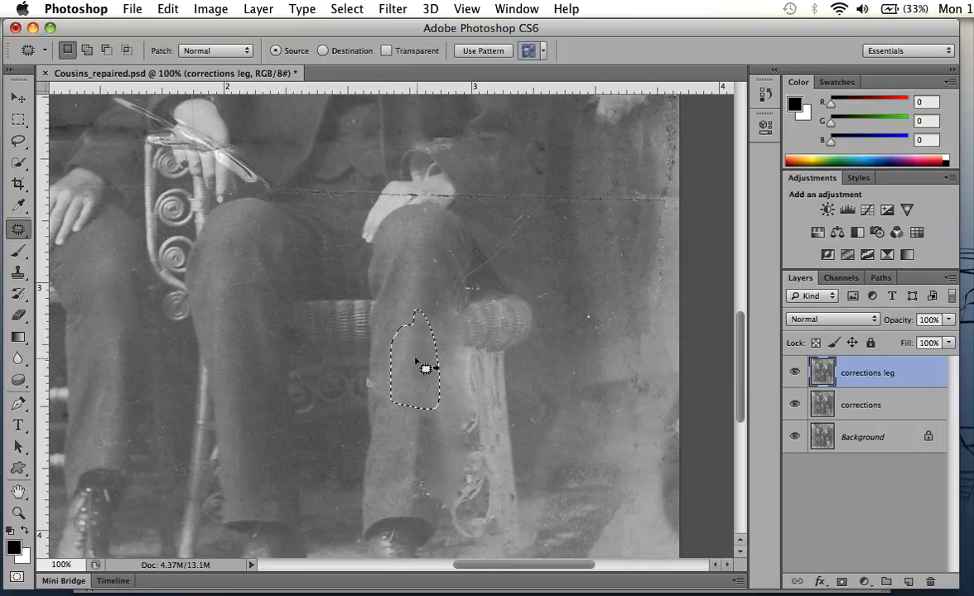
{"action": "left_click_drag", "start_coordinate": [416, 378], "coordinate": [417, 437]}
{"action": "left_click_drag", "start_coordinate": [418, 377], "coordinate": [414, 449]}
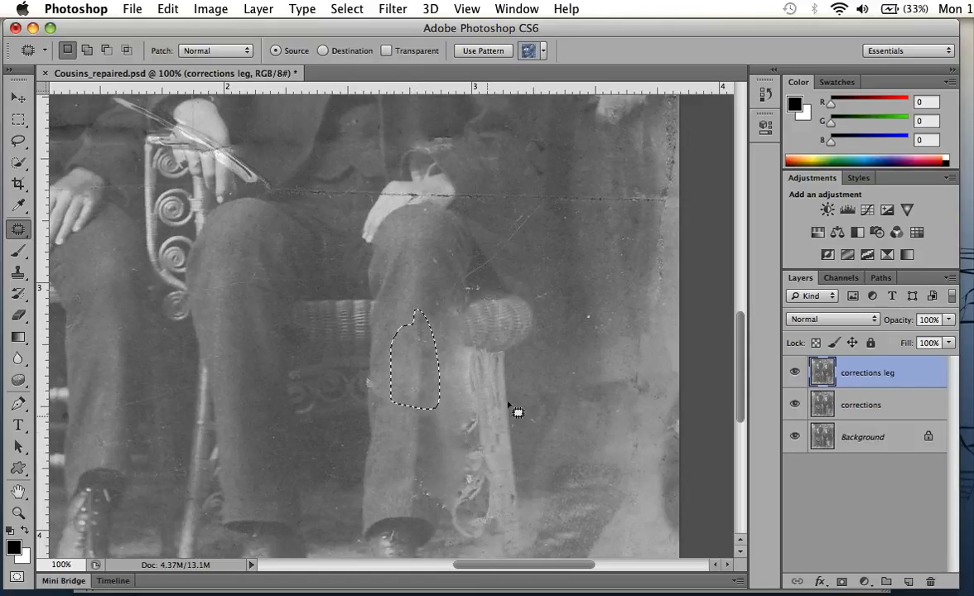
{"action": "left_click", "coordinate": [510, 390]}
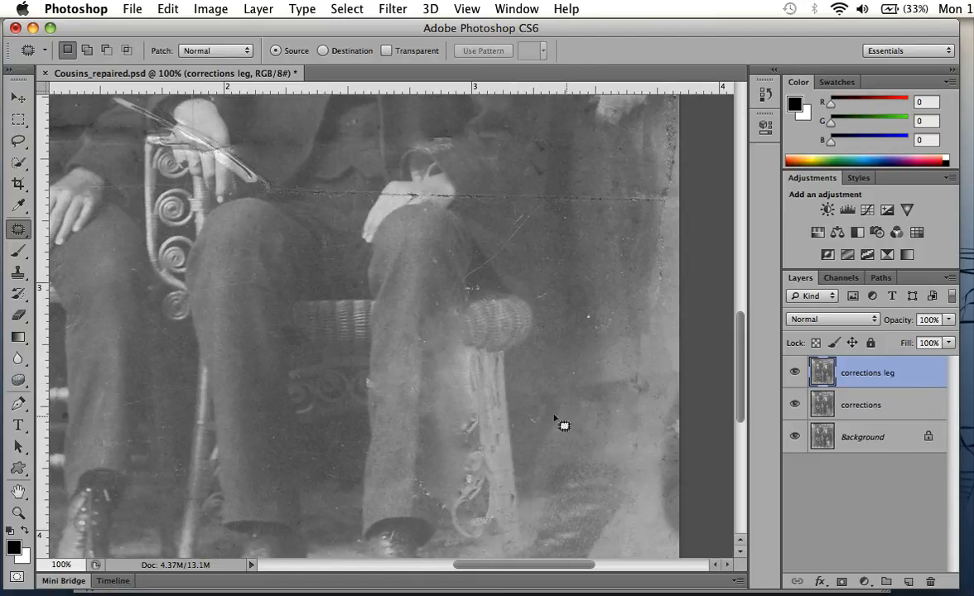
Remove the white specks and blemishes along the repaired trouser leg with the Spot Healing Brush
{"action": "scroll", "coordinate": [505, 387], "scroll_direction": "down", "scroll_amount": 5}
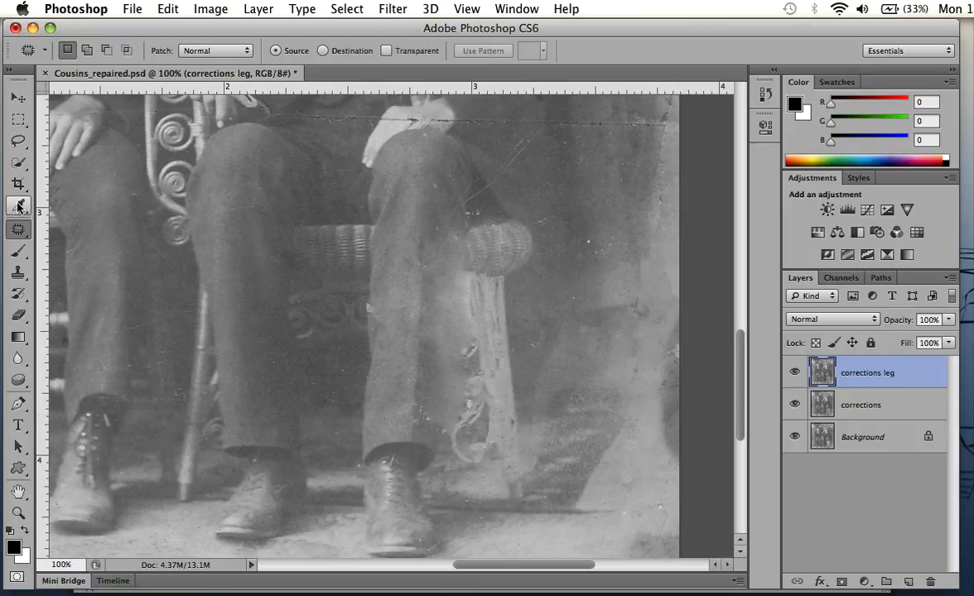
{"action": "left_click", "coordinate": [29, 232]}
{"action": "left_click", "coordinate": [96, 240]}
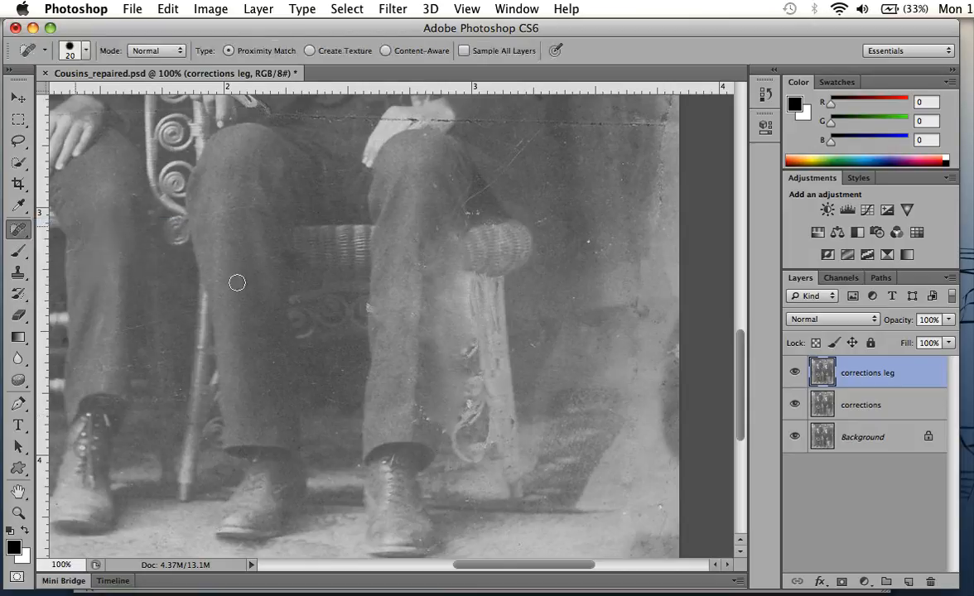
{"action": "left_click", "coordinate": [423, 414]}
{"action": "left_click_drag", "start_coordinate": [422, 260], "coordinate": [422, 265]}
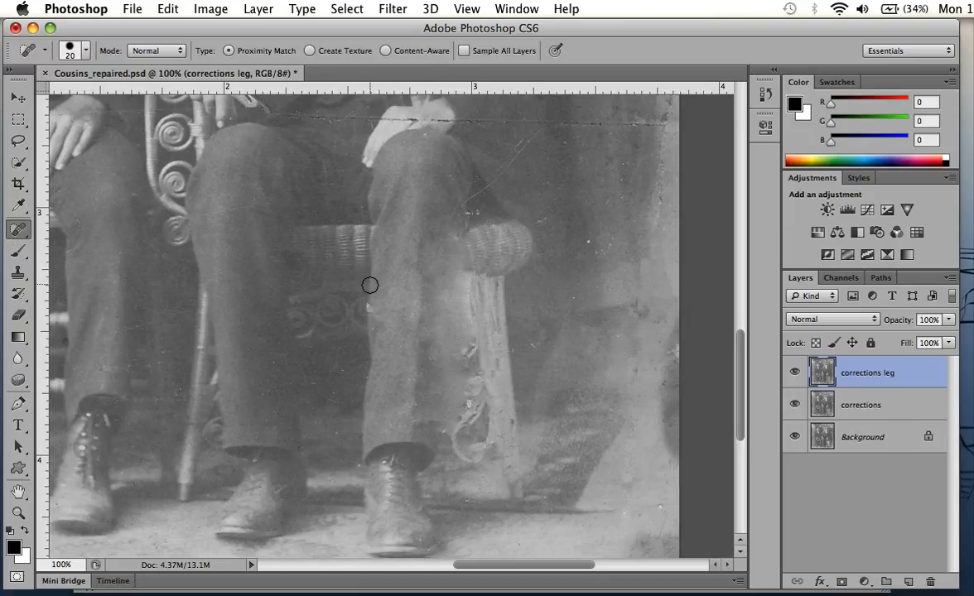
Heal the light blemish on the trouser leg's inner edge with the Healing Brush, sampling the clean edge just above it
{"action": "left_click_drag", "start_coordinate": [13, 234], "coordinate": [66, 239]}
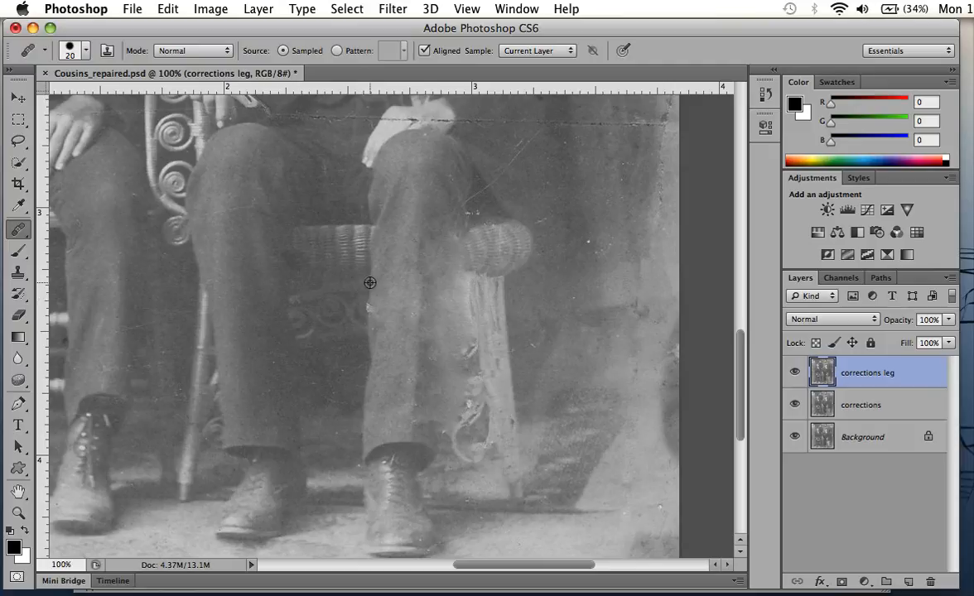
{"action": "left_click", "coordinate": [371, 284], "text": "alt"}
{"action": "left_click", "coordinate": [369, 304]}
Copy a rectangular strip of the leg's intact inner edge, from the chair arm to the boot top, onto a new layer
{"action": "left_click_drag", "start_coordinate": [18, 120], "coordinate": [142, 121]}
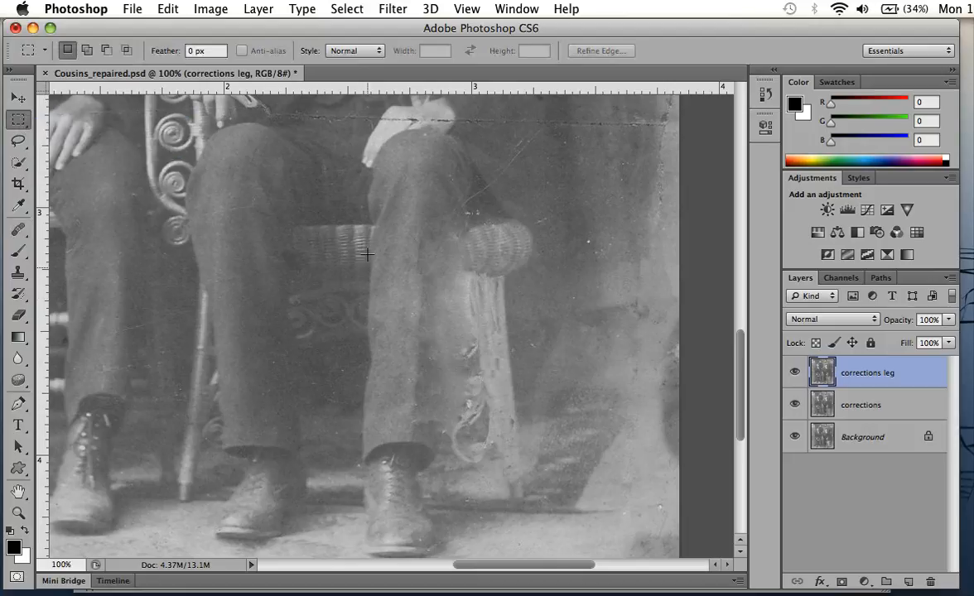
{"action": "left_click_drag", "start_coordinate": [335, 224], "coordinate": [414, 478]}
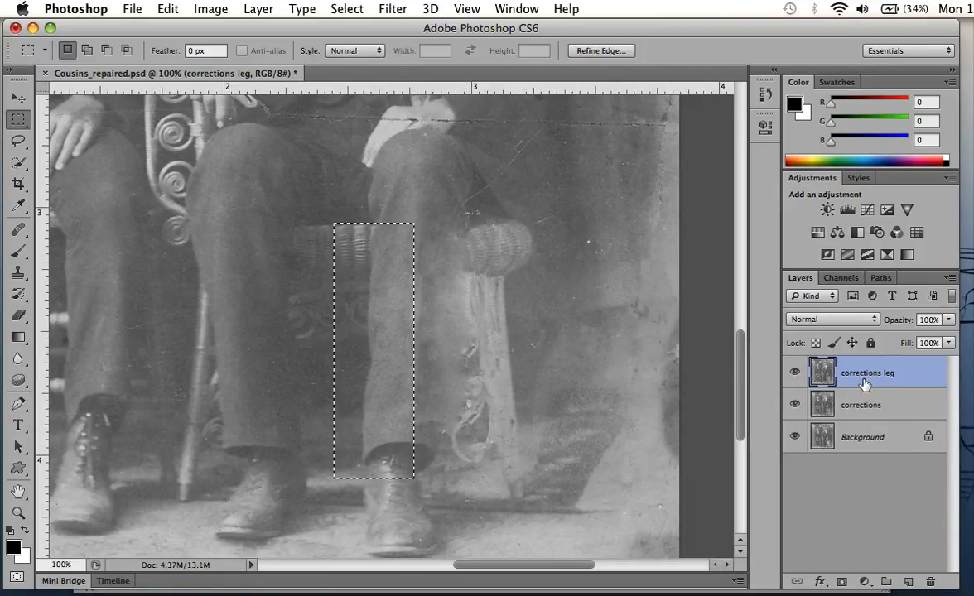
{"action": "key", "text": "super+j"}
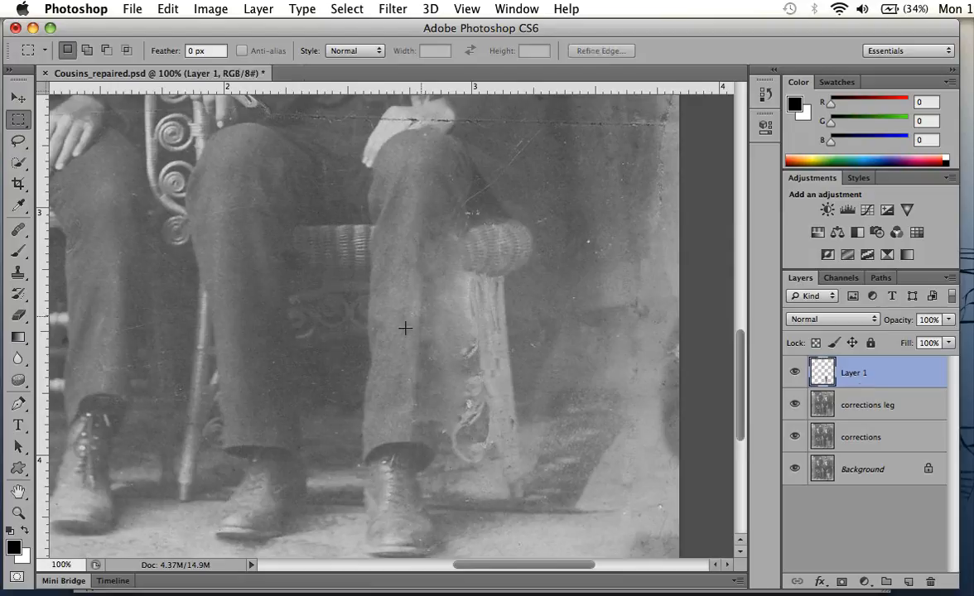
Flip the copied leg strip horizontally and move it over the missing outer edge of the leg
{"action": "key", "text": "super+t"}
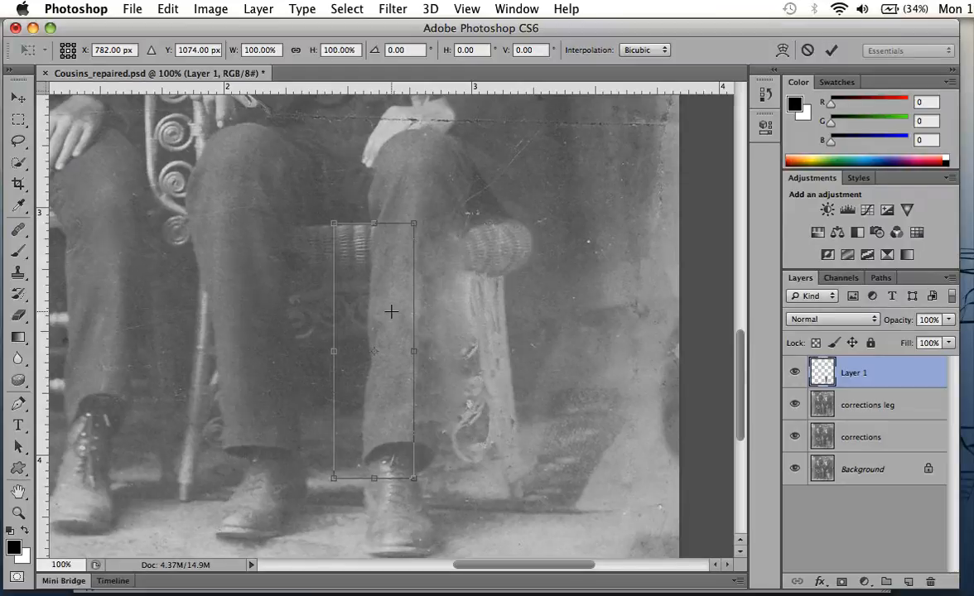
{"action": "right_click", "coordinate": [391, 313]}
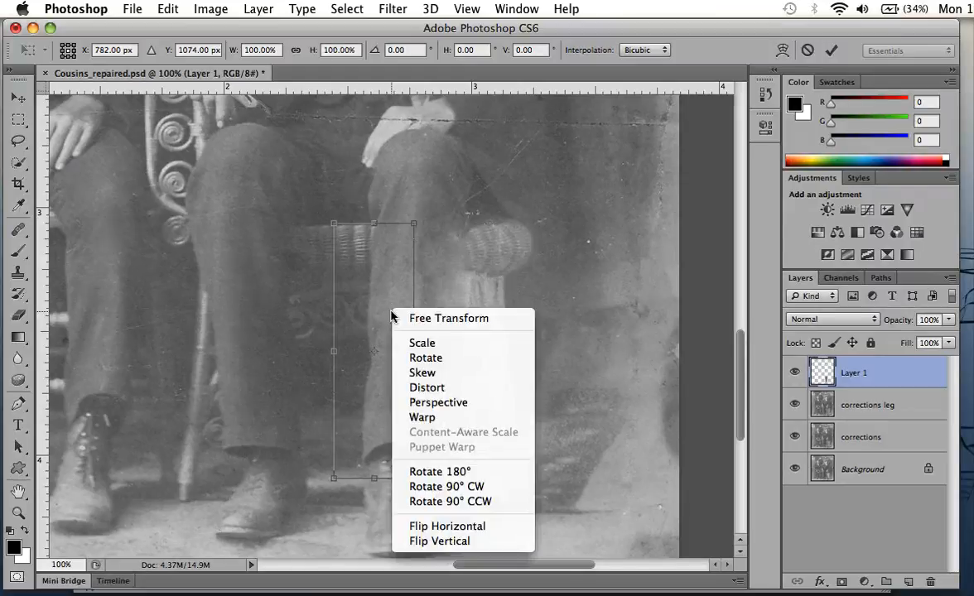
{"action": "left_click", "coordinate": [464, 527]}
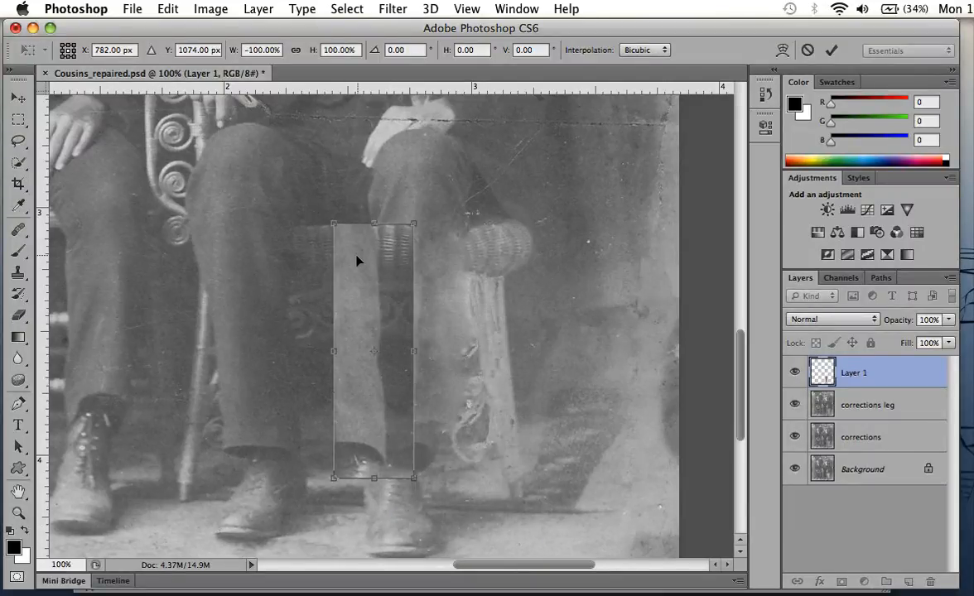
{"action": "left_click_drag", "start_coordinate": [356, 261], "coordinate": [439, 246]}
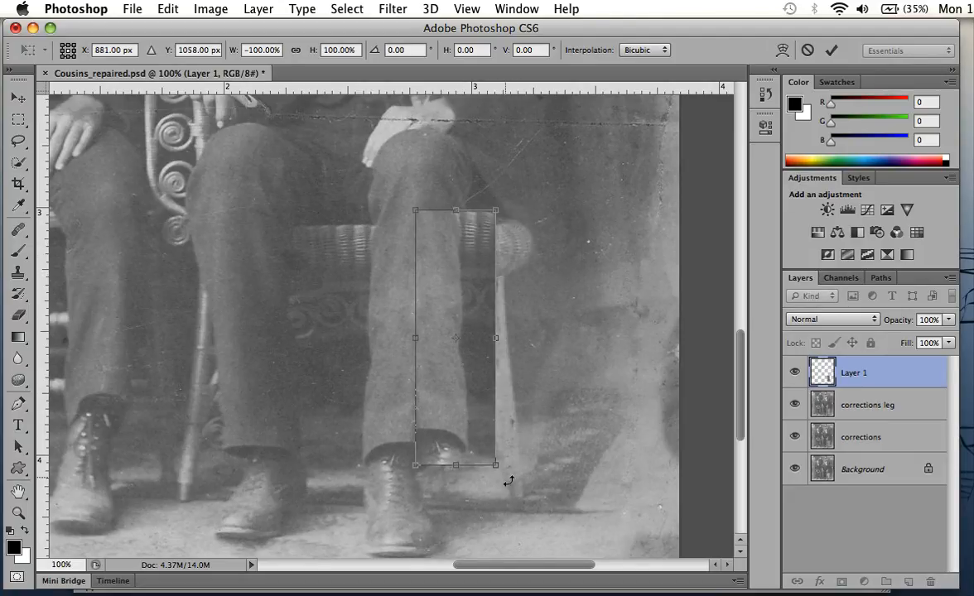
Rotate the flipped strip to 8.53°, narrow it to 76.94% width and fit it along the leg's outer edge
{"action": "left_click_drag", "start_coordinate": [507, 486], "coordinate": [473, 470]}
{"action": "left_click_drag", "start_coordinate": [471, 466], "coordinate": [474, 502]}
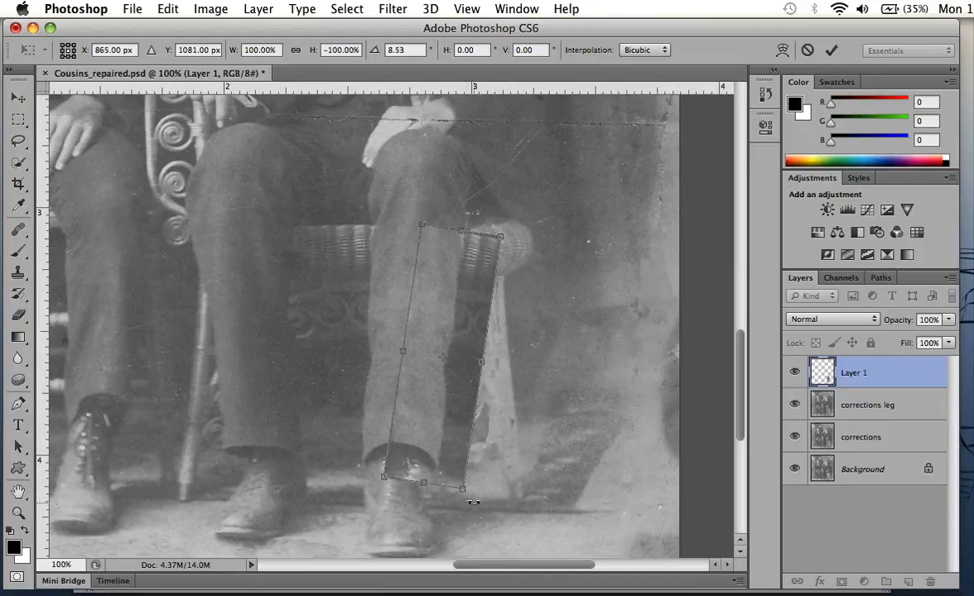
{"action": "left_click_drag", "start_coordinate": [453, 411], "coordinate": [513, 419]}
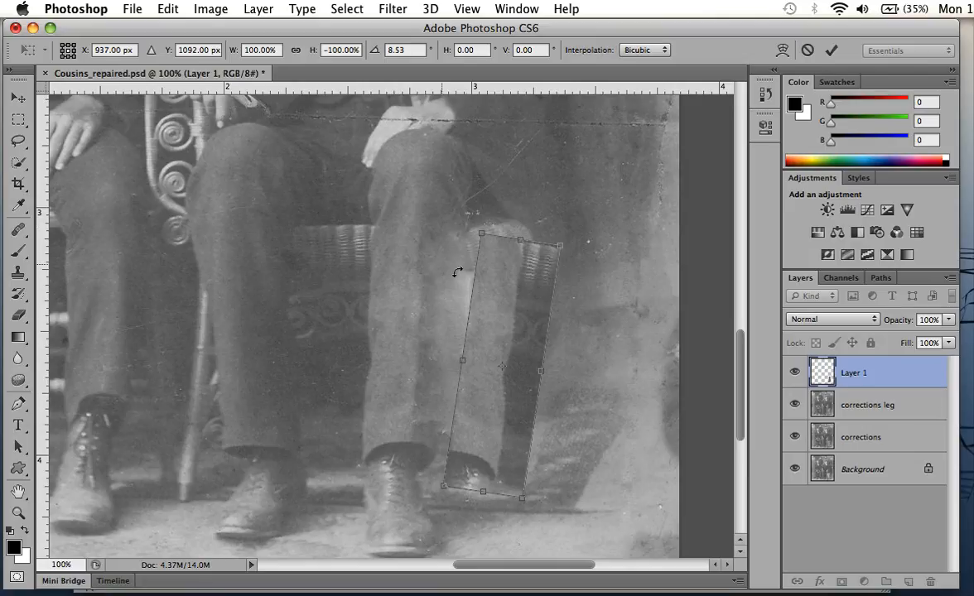
{"action": "left_click_drag", "start_coordinate": [508, 338], "coordinate": [463, 328]}
{"action": "left_click_drag", "start_coordinate": [492, 361], "coordinate": [468, 341]}
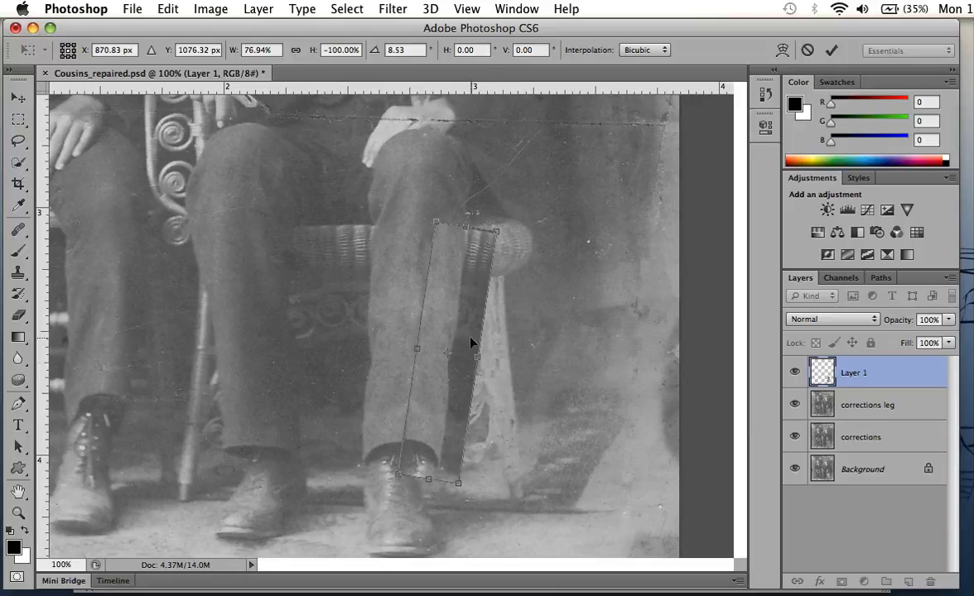
{"action": "key", "text": "Return"}
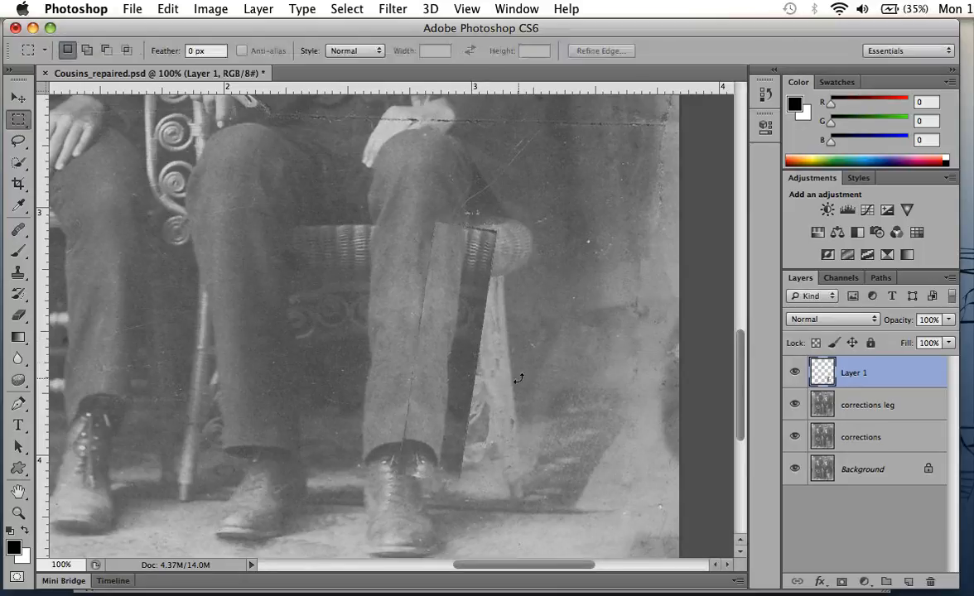
Nudge the strip slightly down and left to line up with the leg, and set its layer opacity to 50%
{"action": "key", "text": "v"}
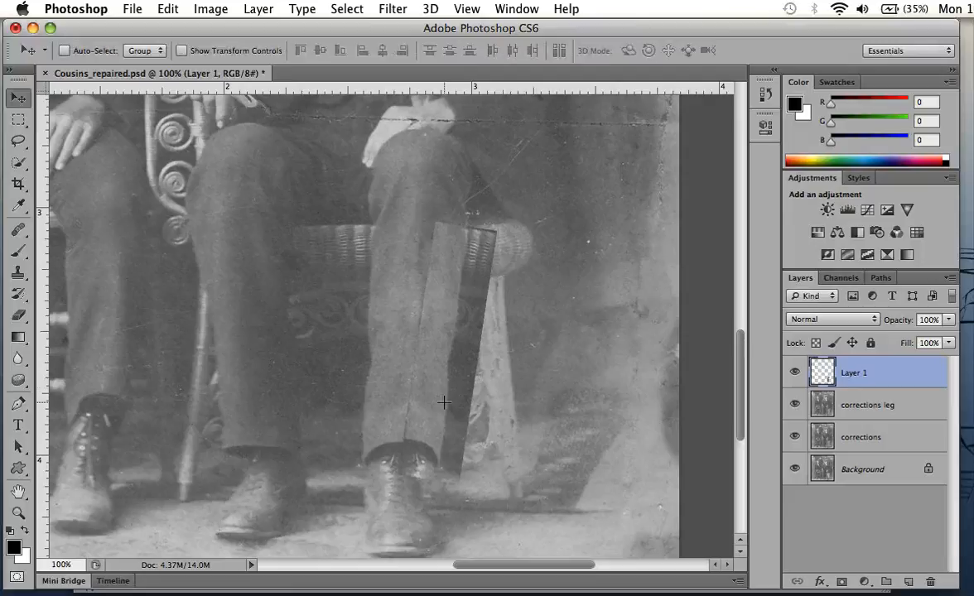
{"action": "key", "text": "Down"}
{"action": "key", "text": "Down"}
{"action": "key", "text": "Down"}
{"action": "key", "text": "Down"}
{"action": "key", "text": "Left"}
{"action": "key", "text": "Left"}
{"action": "key", "text": "Left"}
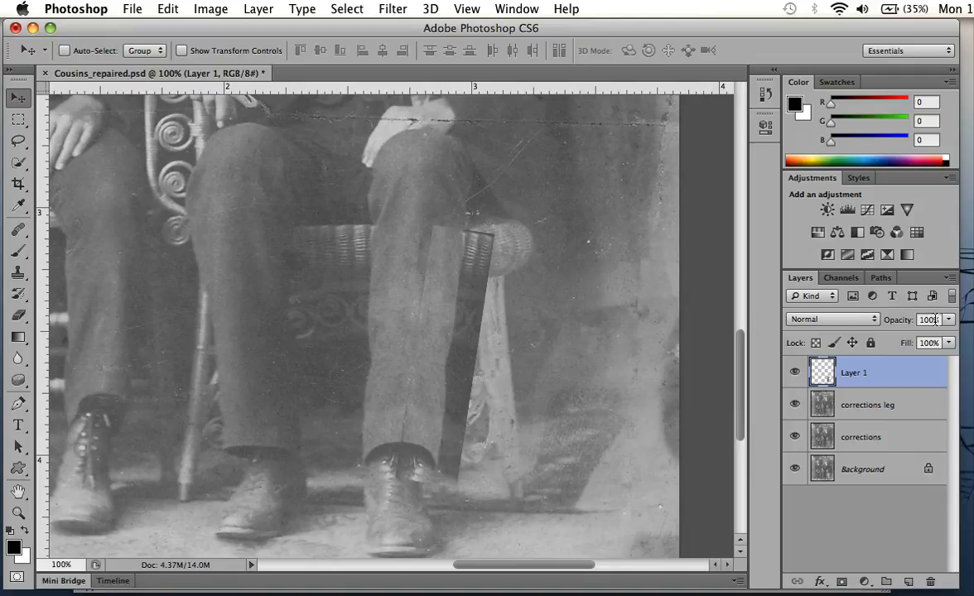
{"action": "key", "text": "5"}
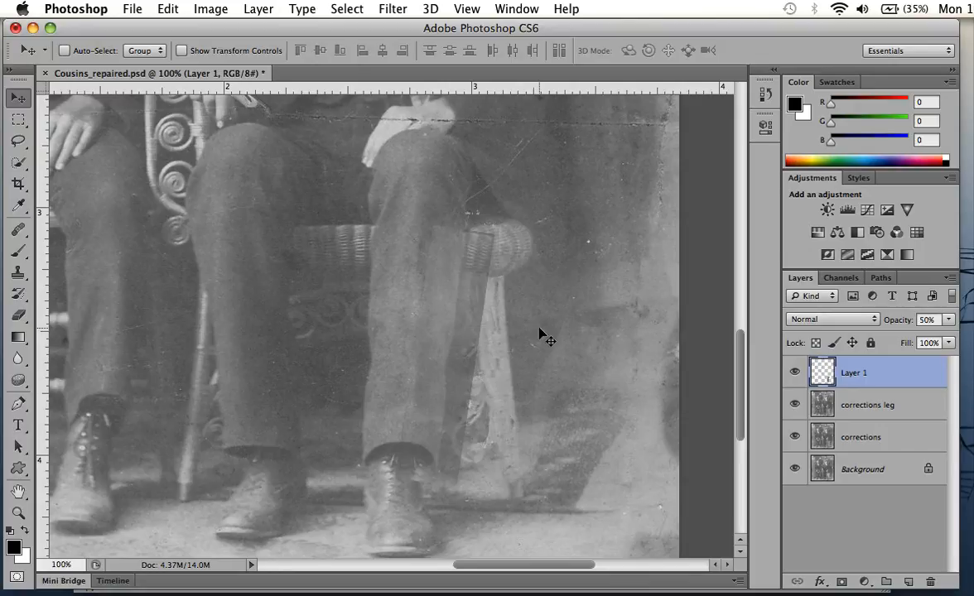
Erase the strip's excess over the chair leg with the Eraser, setting its flow to 33%
{"action": "key", "text": "e"}
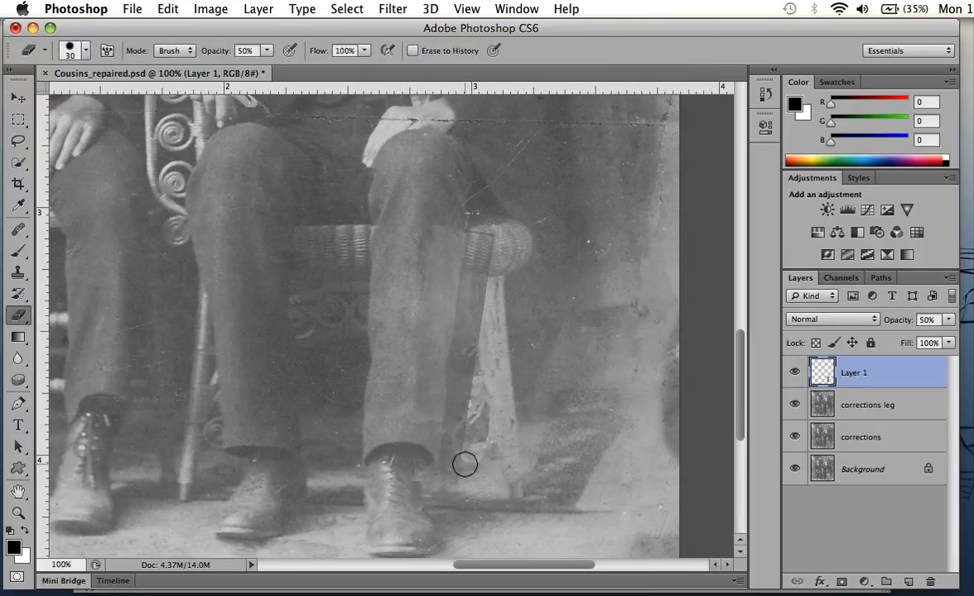
{"action": "left_click", "coordinate": [469, 422]}
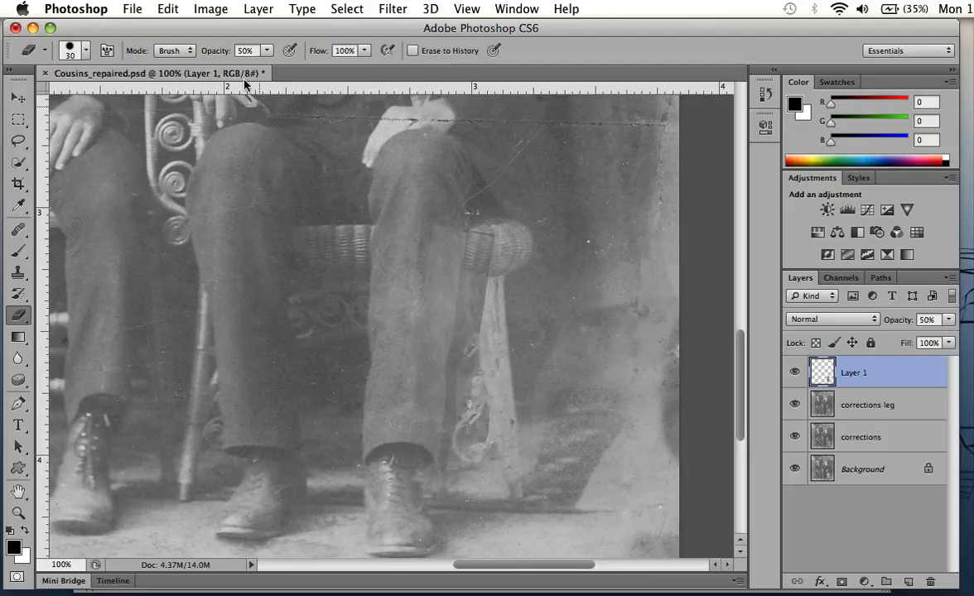
{"action": "left_click", "coordinate": [364, 52]}
{"action": "mouse_move", "coordinate": [321, 69]}
{"action": "left_mouse_down"}
{"action": "mouse_move", "coordinate": [303, 69]}
{"action": "mouse_move", "coordinate": [311, 71]}
{"action": "left_mouse_up"}
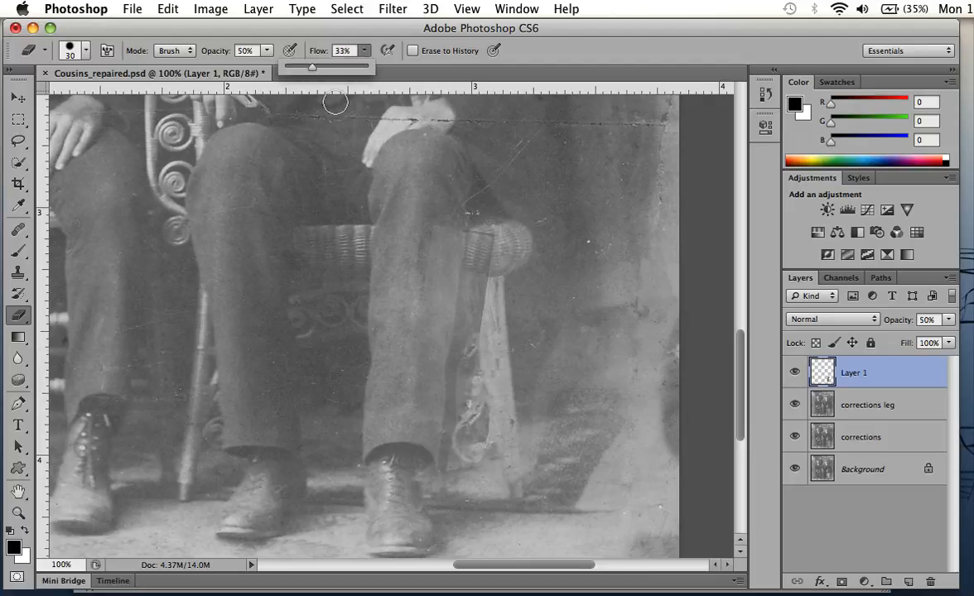
{"action": "left_click", "coordinate": [470, 396]}
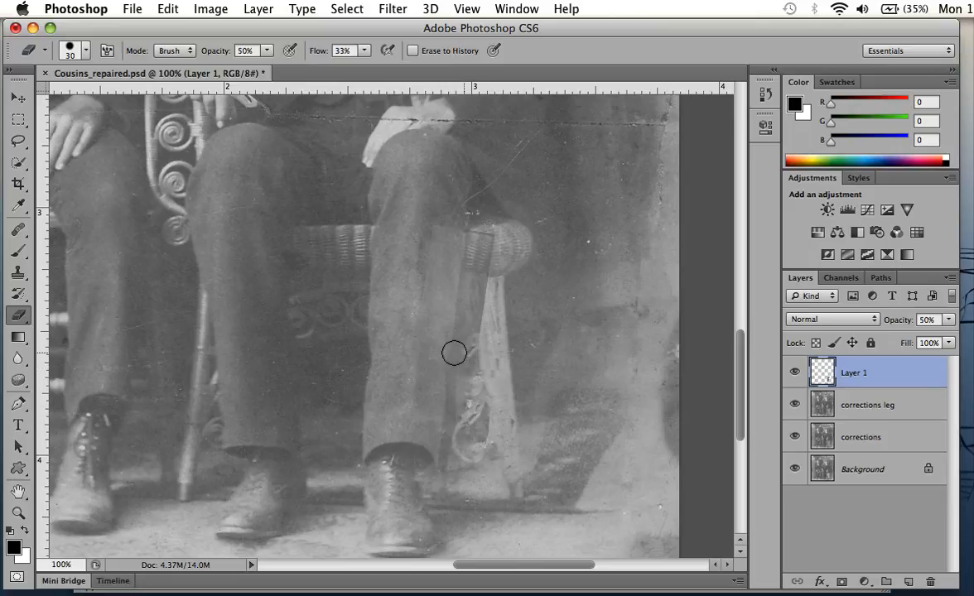
Soften the eraser to 0% hardness and erase the strip's remaining hard edges around the chair arm at size 45
{"action": "left_click", "coordinate": [85, 52]}
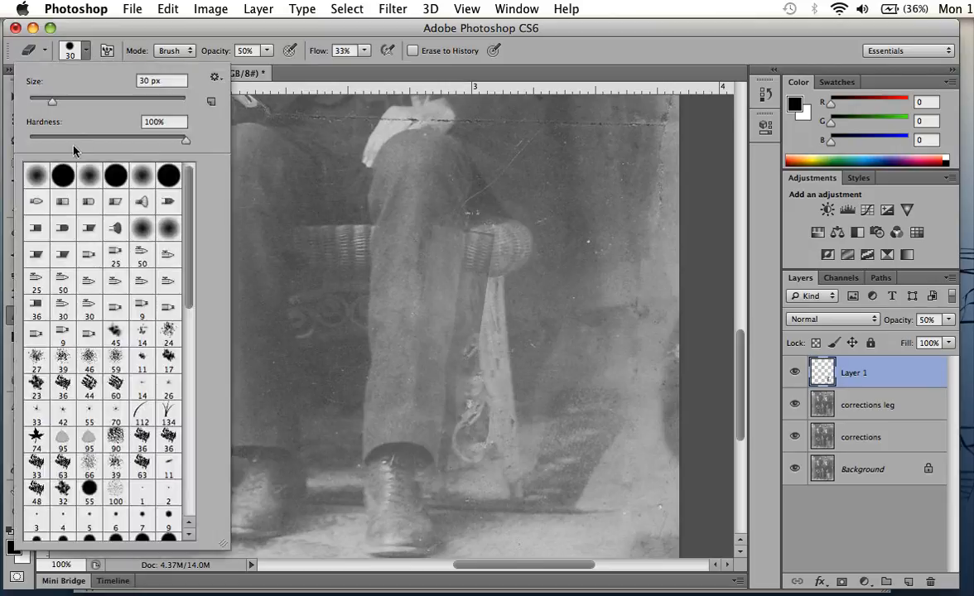
{"action": "left_click_drag", "start_coordinate": [184, 143], "coordinate": [10, 145]}
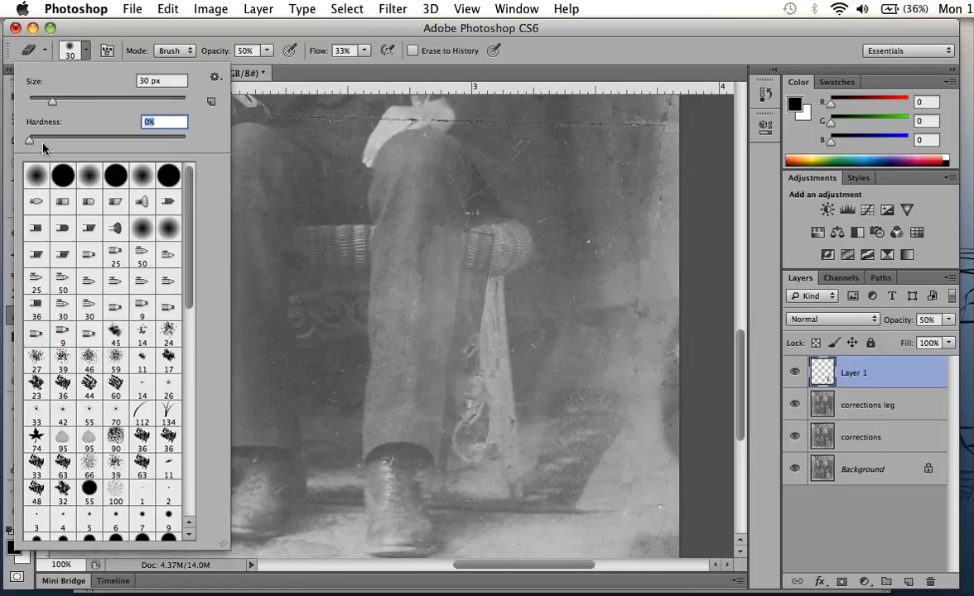
{"action": "left_click", "coordinate": [488, 230]}
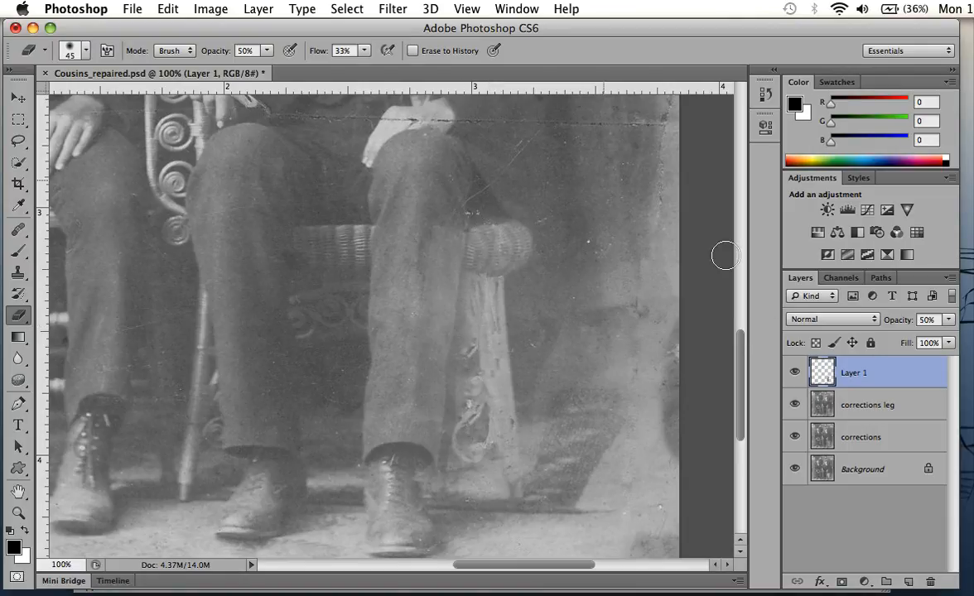
Darken the strip layer with Hue/Saturation by setting its lightness to -14
{"action": "key", "text": "super+u"}
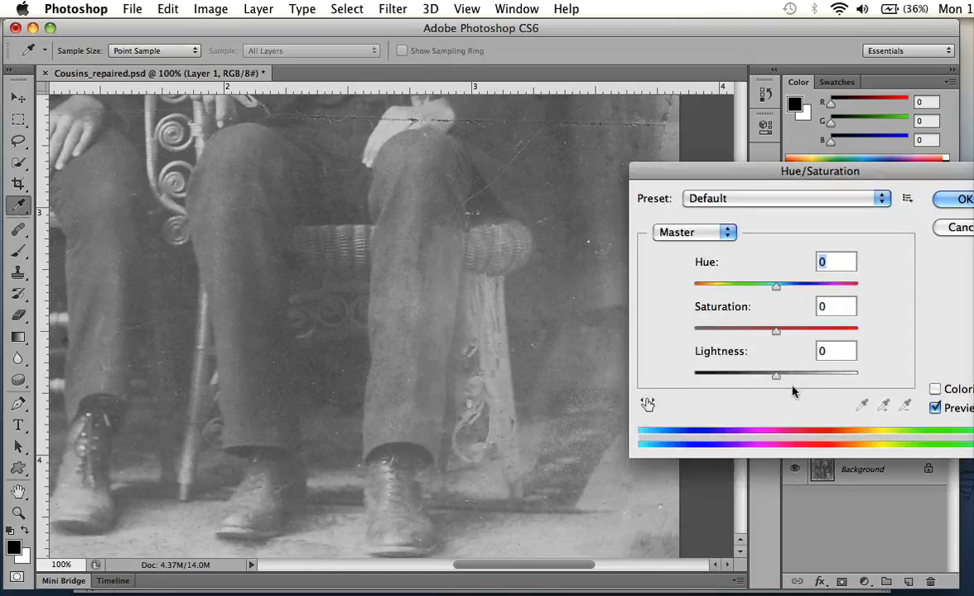
{"action": "mouse_move", "coordinate": [776, 375]}
{"action": "left_mouse_down"}
{"action": "mouse_move", "coordinate": [748, 381]}
{"action": "mouse_move", "coordinate": [764, 381]}
{"action": "left_mouse_up"}
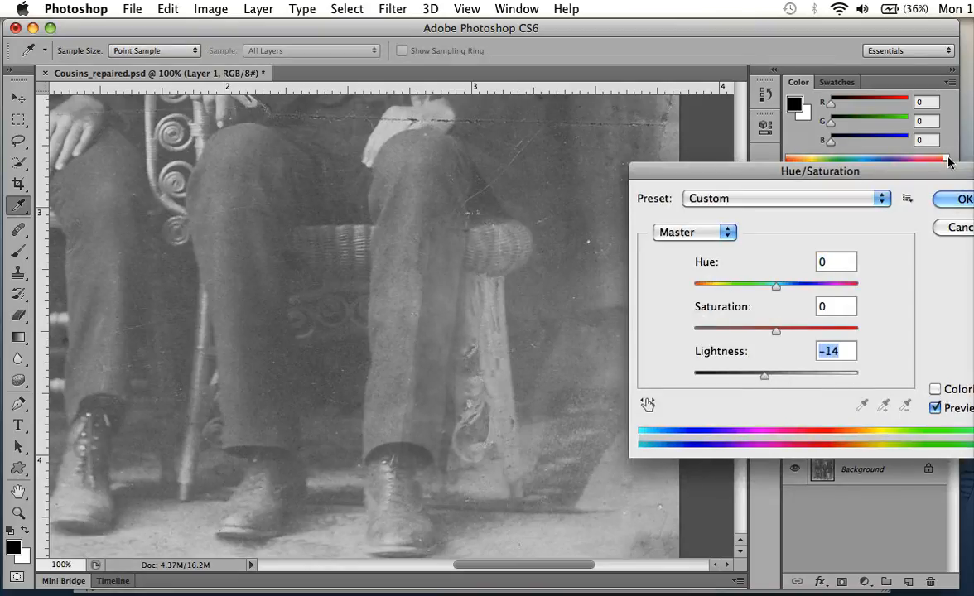